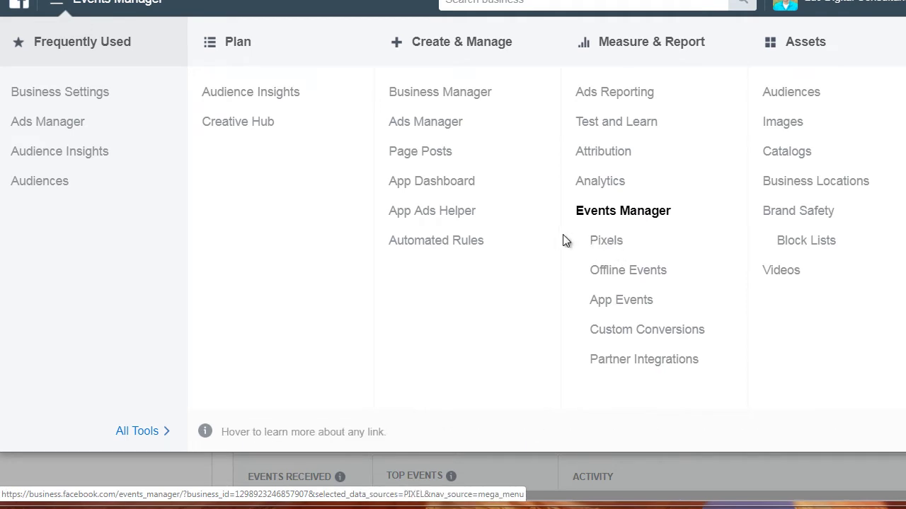
# Open Pixels in Events Manager to list the existing pixel data sources and activity charts.
pyautogui.click(599, 241)
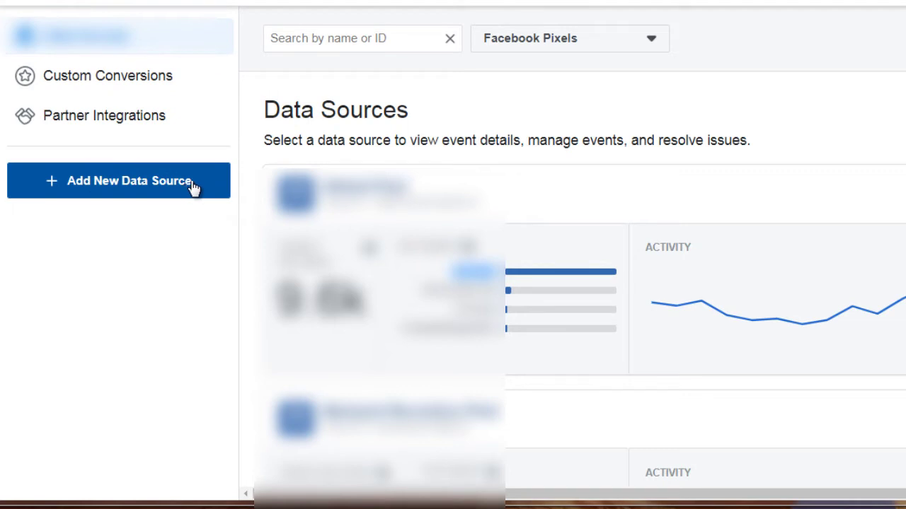
# Start a new Facebook Pixel from Add New Data Source, noting the 100-pixel limit.
pyautogui.click(123, 198)
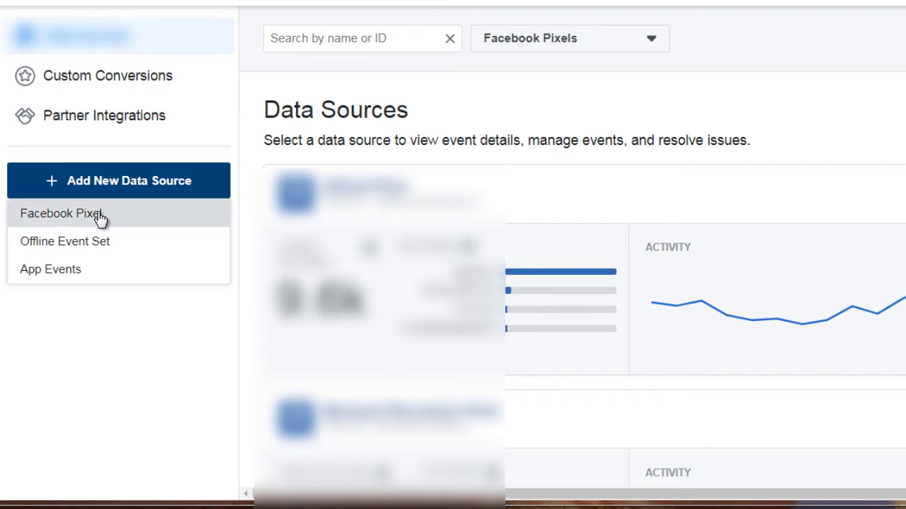
pyautogui.click(99, 216)
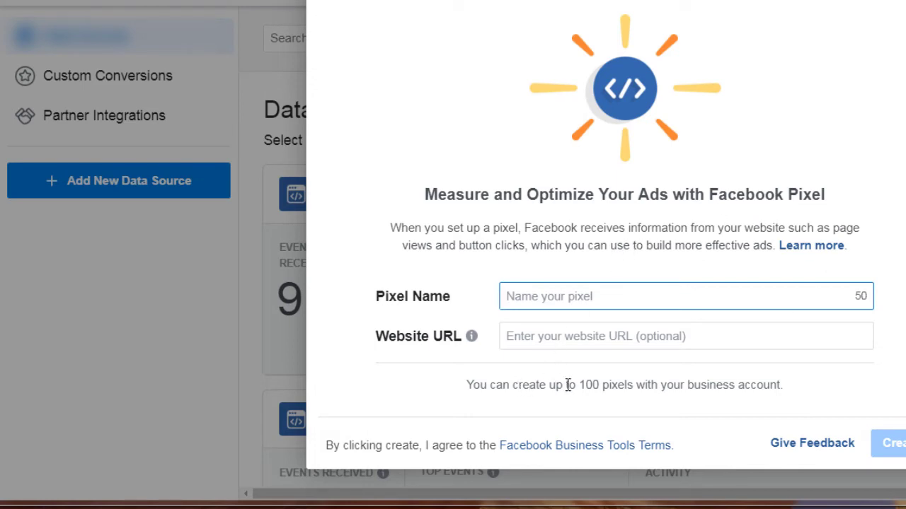
pyautogui.moveTo(580, 385); pyautogui.dragTo(778, 386)
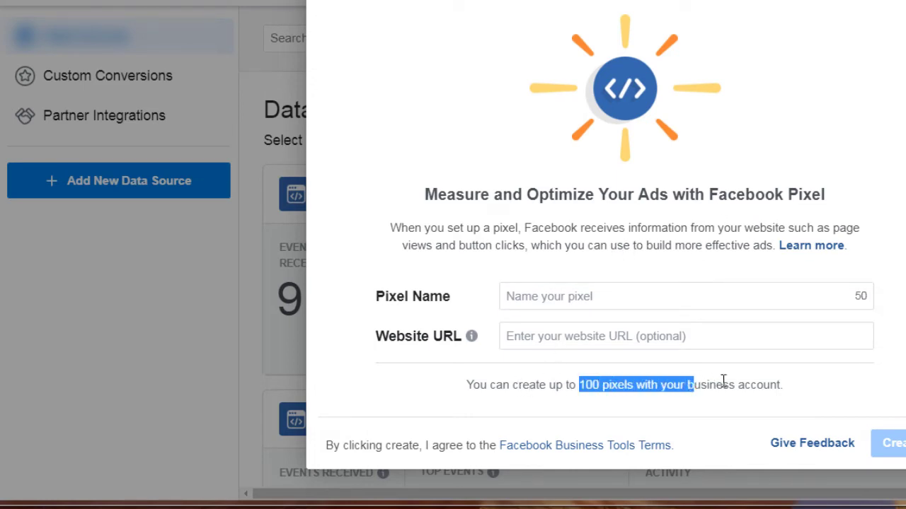
pyautogui.click(794, 389)
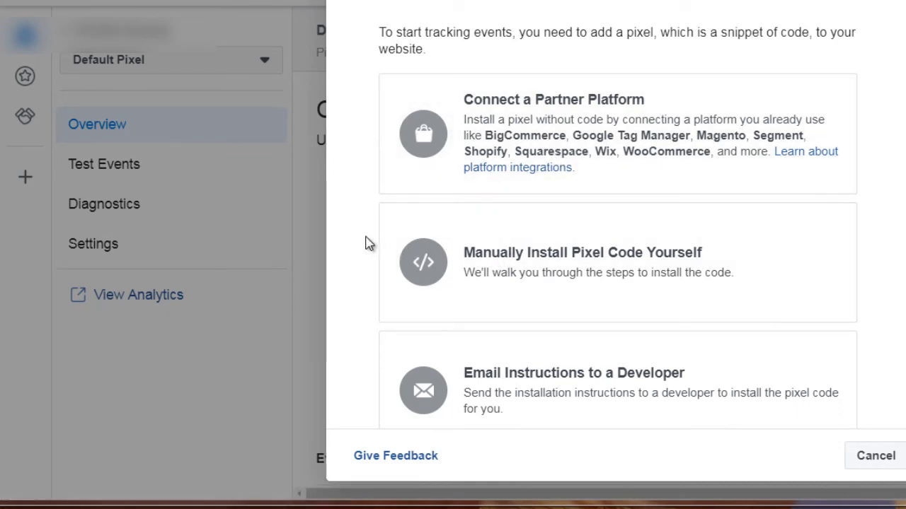
# Scroll through the partner platform, manual install and email-developer options.
pyautogui.scroll(-1, 375, 205)
pyautogui.scroll(1, 362, 199)
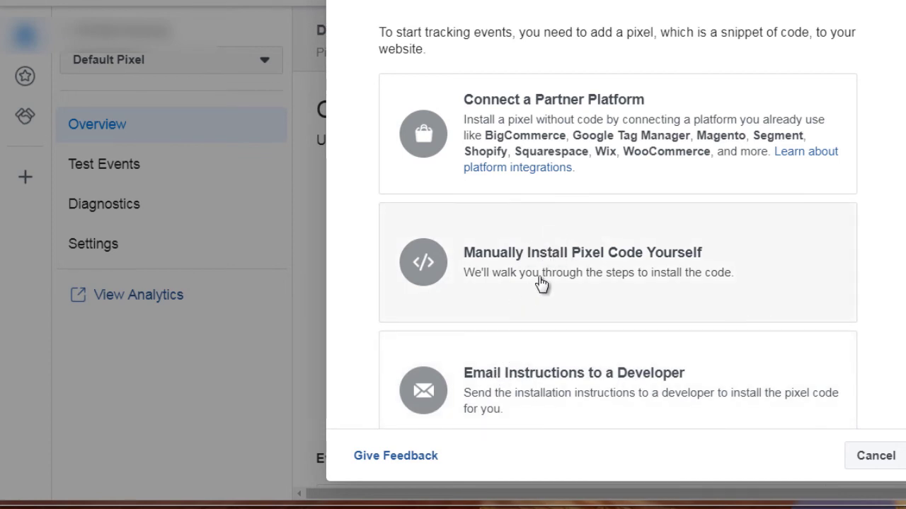
# Choose Manually Install Pixel Code Yourself to open the header-code installation steps.
pyautogui.click(541, 276)
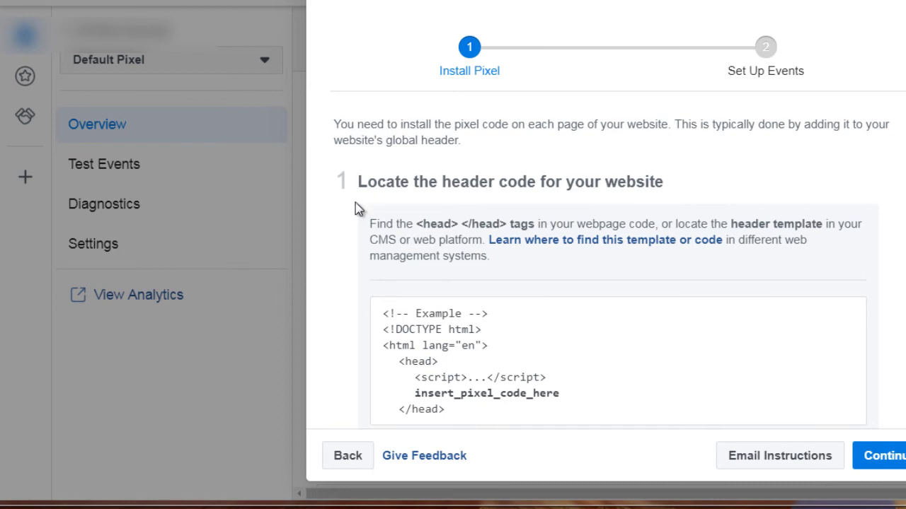
pyautogui.scroll(-1, 348, 232)
# Copy the full Facebook Pixel Code snippet from step 2 for the website header.
pyautogui.scroll(-1, 347, 232)
pyautogui.scroll(-2, 345, 233)
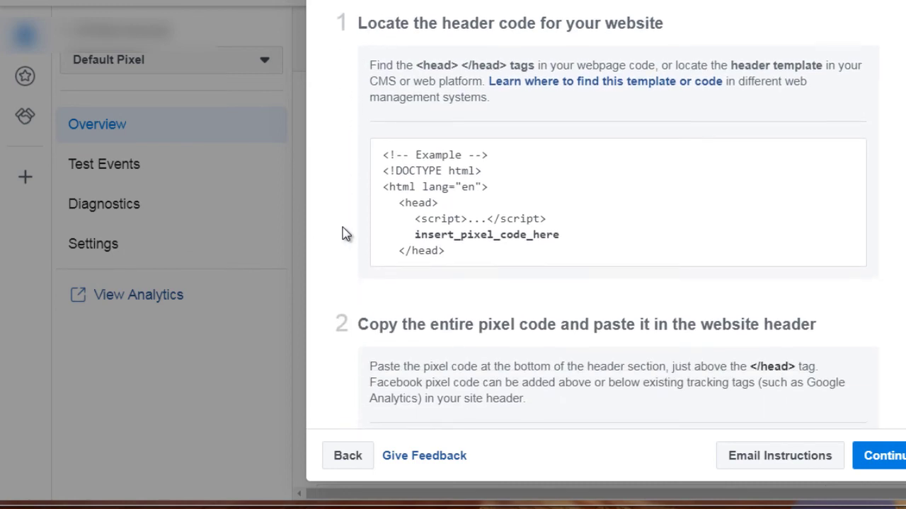
pyautogui.scroll(-2, 346, 233)
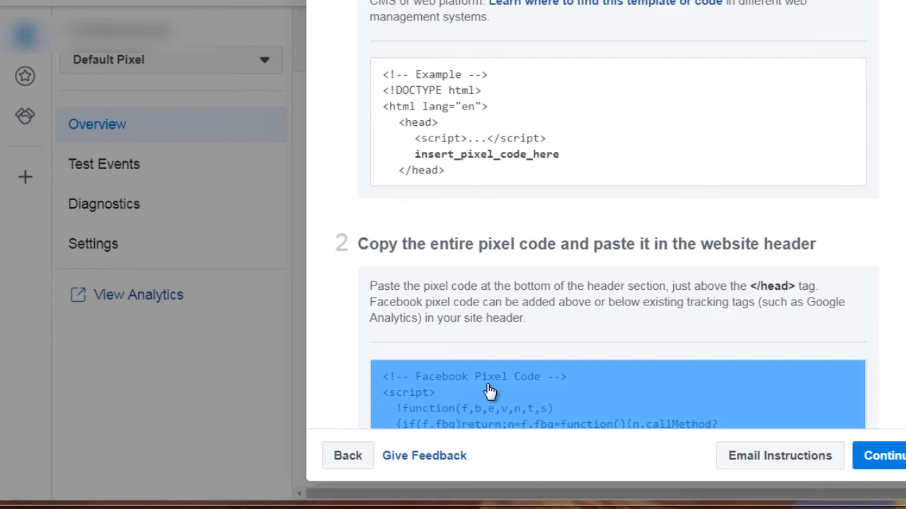
pyautogui.click(573, 384)
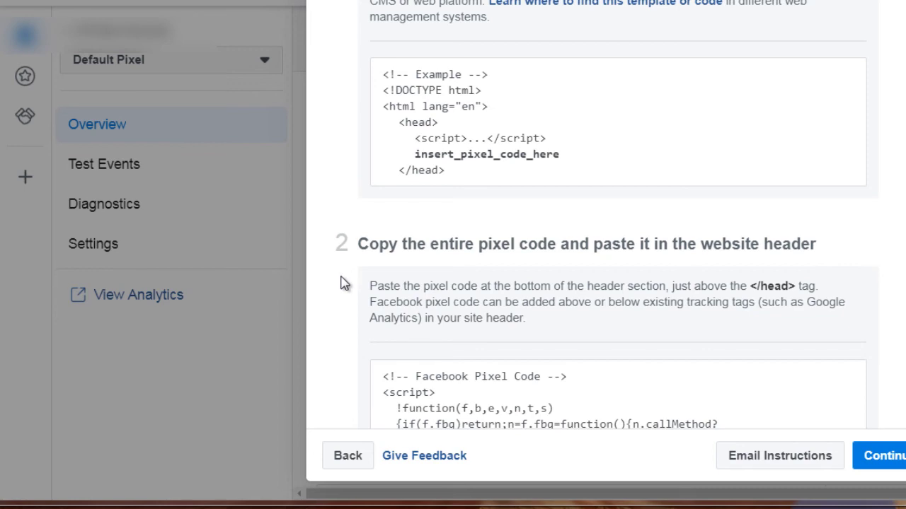
pyautogui.scroll(1, 347, 200)
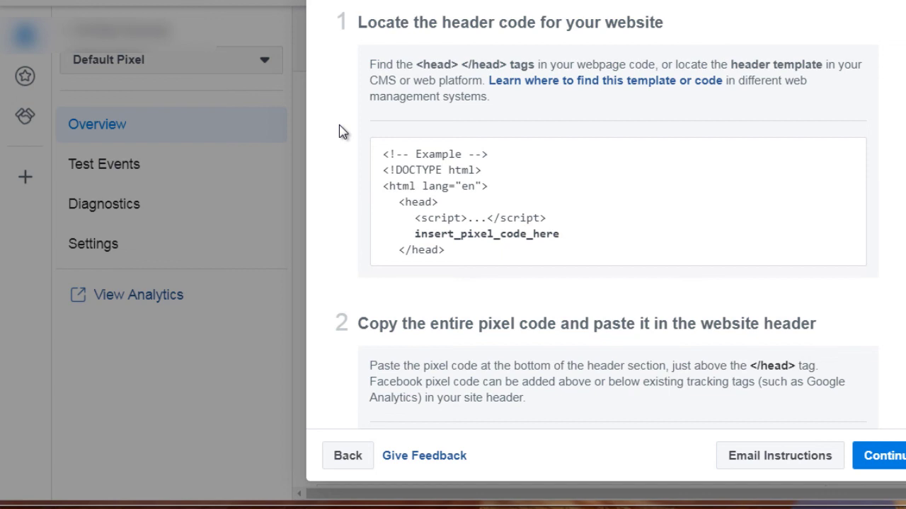
# Switch on Automatic Advanced Matching in step 3 for email, phone, name, location and gender.
pyautogui.scroll(-10, 343, 133)
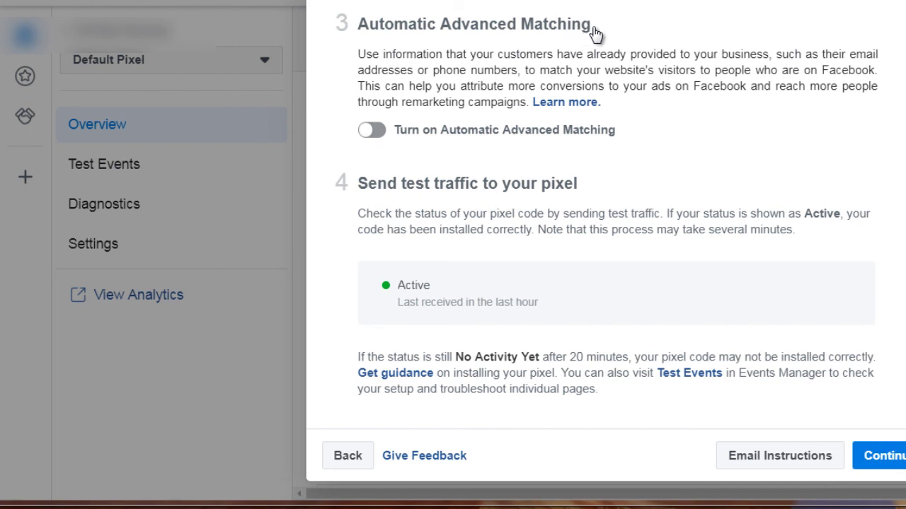
pyautogui.click(374, 131)
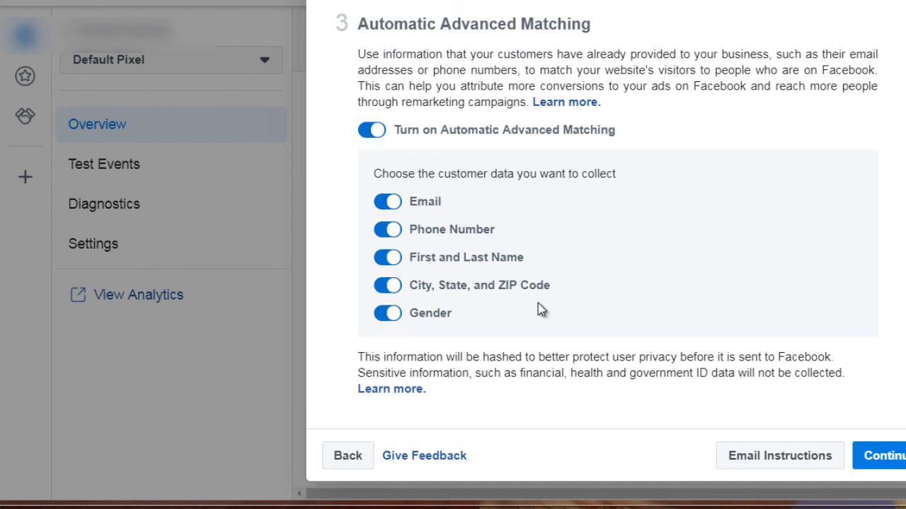
# Continue from Install Pixel to the Set Up Events step with Ecommerce and Retail events.
pyautogui.click(884, 455)
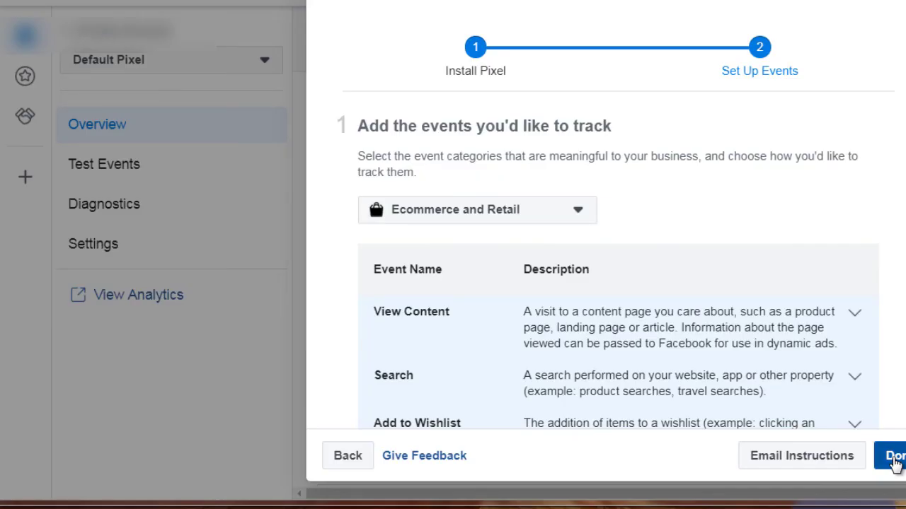